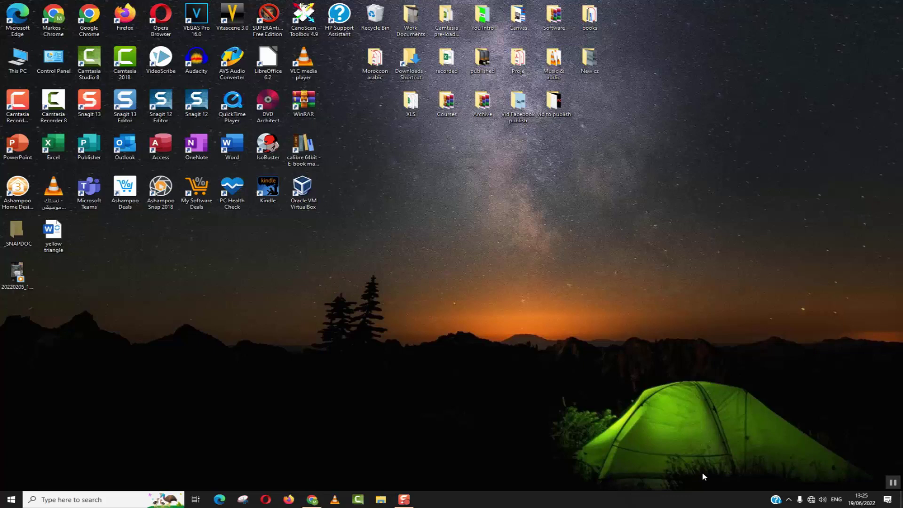
Browse in a new File Explorer window to C:\Windows\SoftwareDistribution.
left_click(445, 337)
key("super+e")
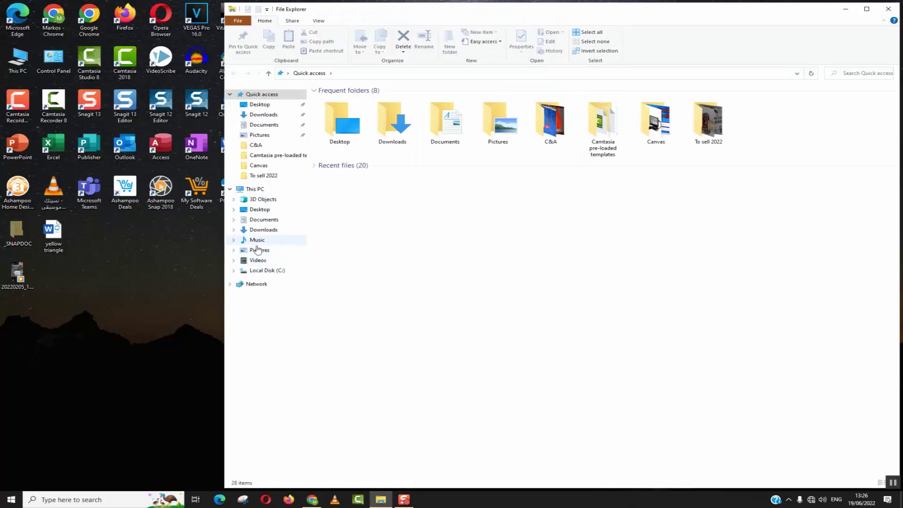
left_click(258, 271)
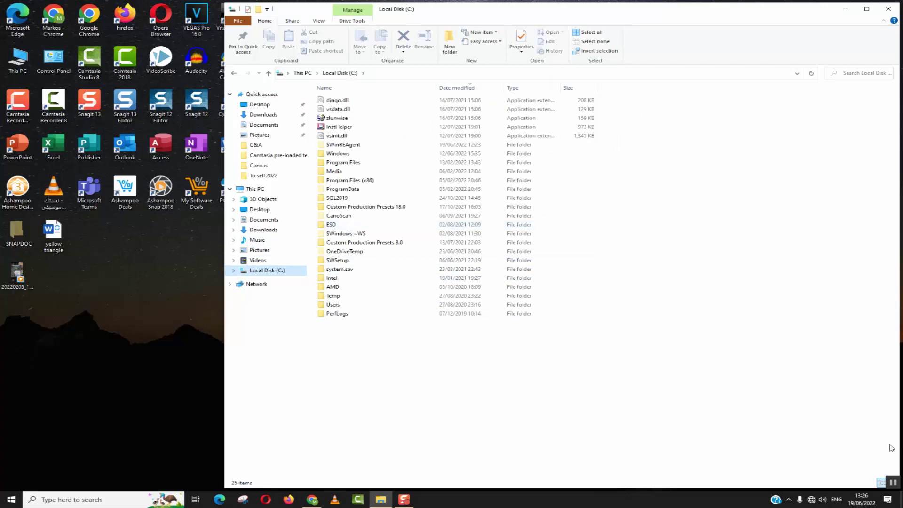
left_click(353, 154)
double_click(353, 155)
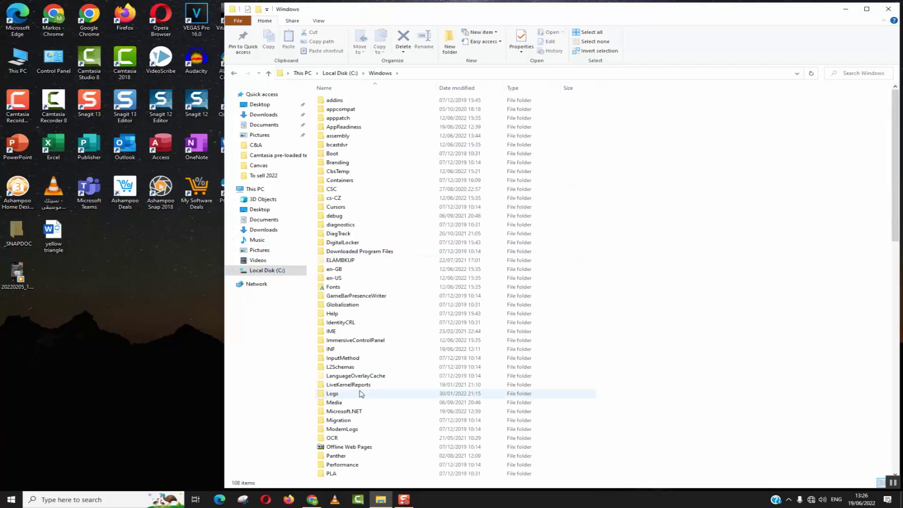
key("s")
key("Down")
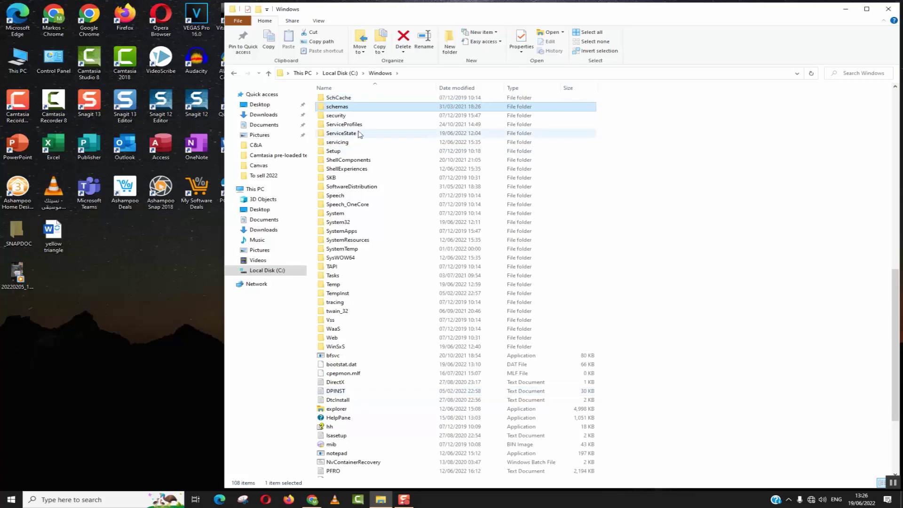
key("Down")
key("Down")
key("Down")
key("Down")
key("Down")
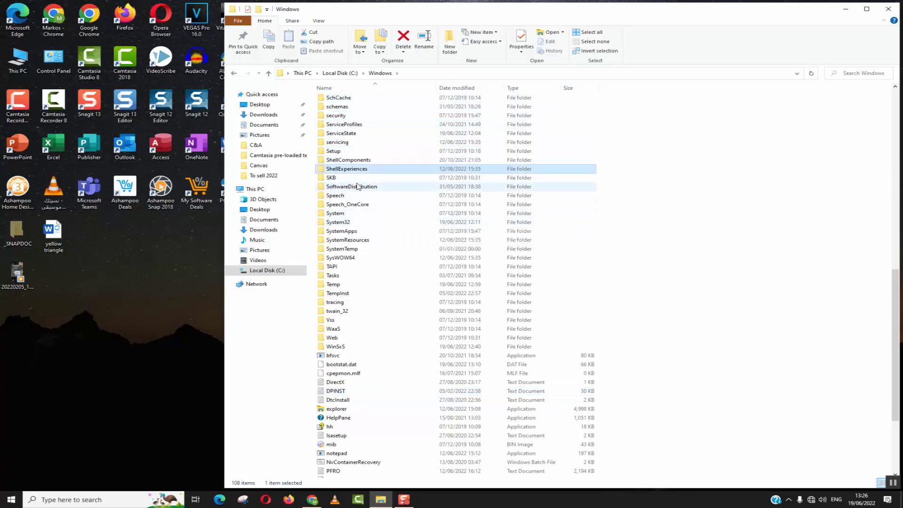
double_click(357, 186)
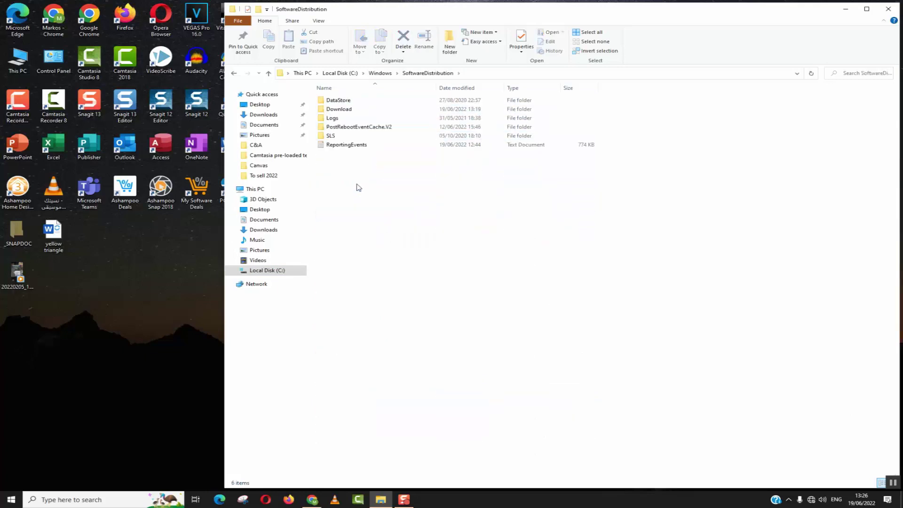
Delete all 178 items in the SoftwareDistribution Download folder, granting administrator permission.
double_click(342, 111)
left_click(396, 199)
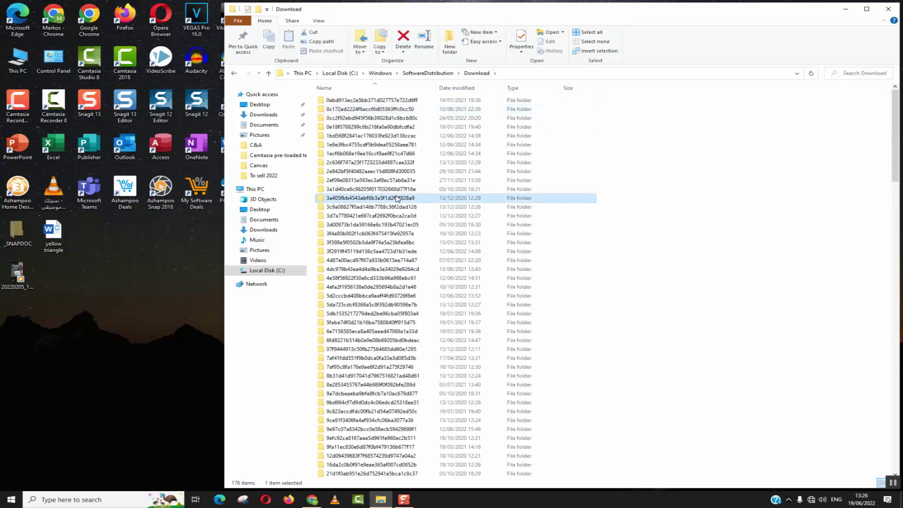
key("ctrl+a")
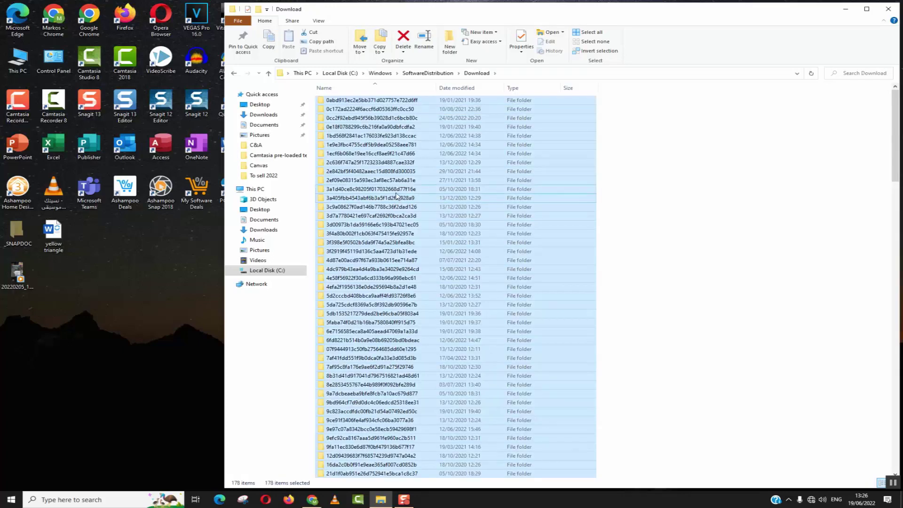
key("Delete")
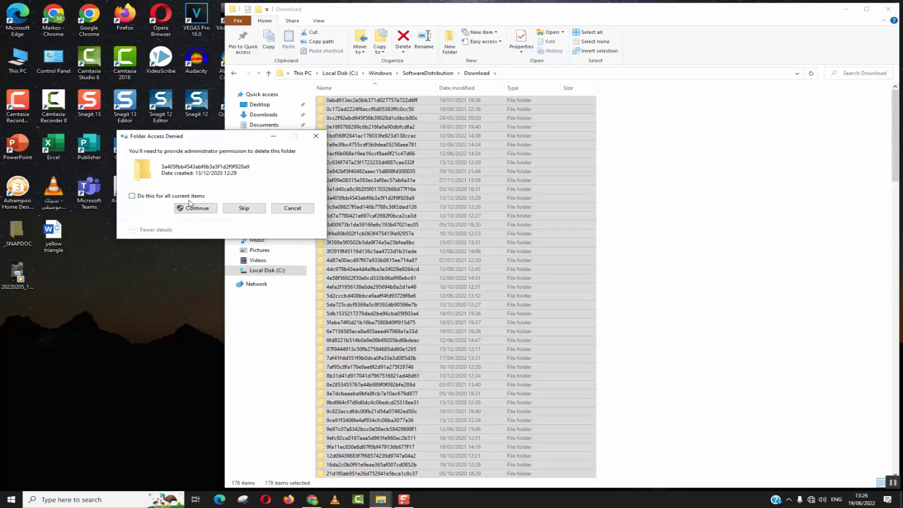
left_click(193, 209)
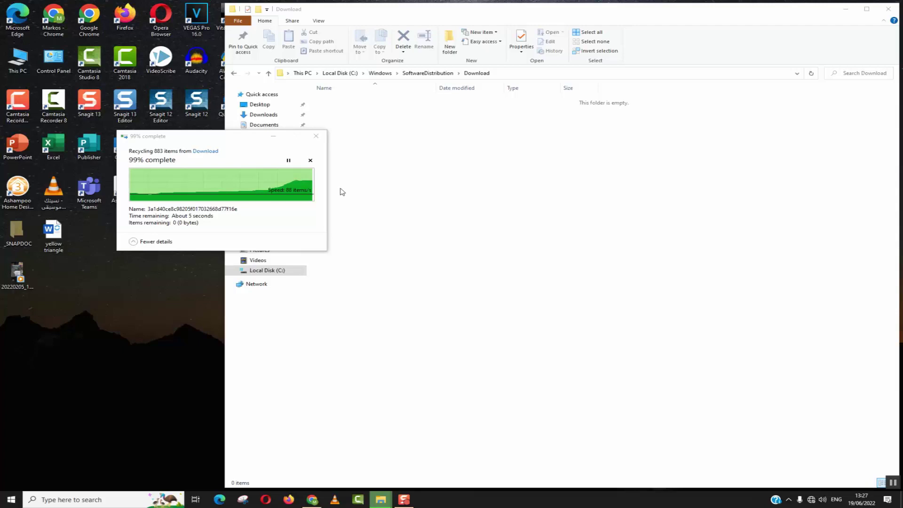
Open the %temp% folder from the Run dialog and maximize the Temp window.
key("super+r")
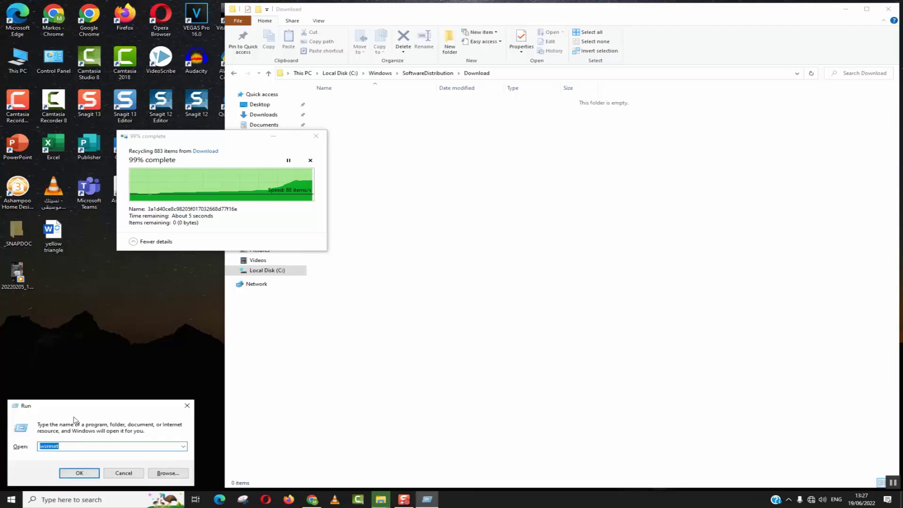
mouse_move(69, 409)
left_mouse_down()
mouse_move(512, 239)
mouse_move(463, 141)
left_mouse_up()
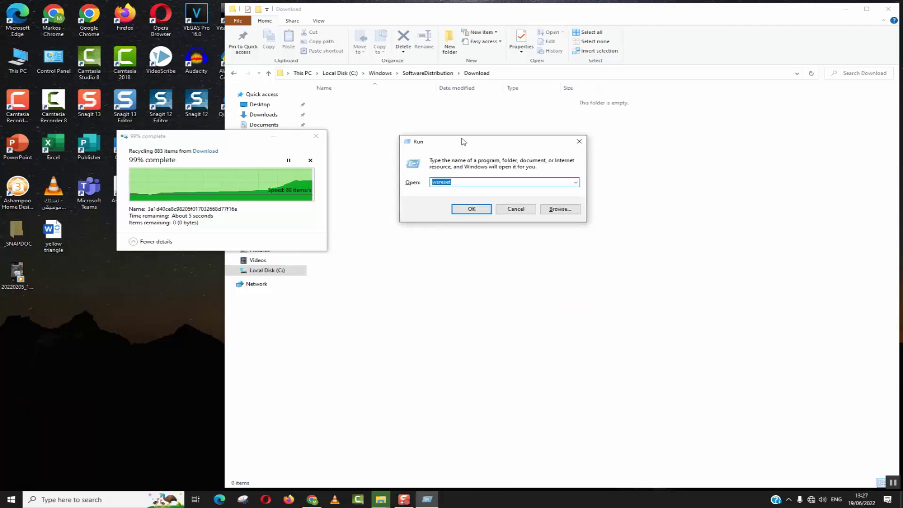
type("%temp%")
left_click(471, 209)
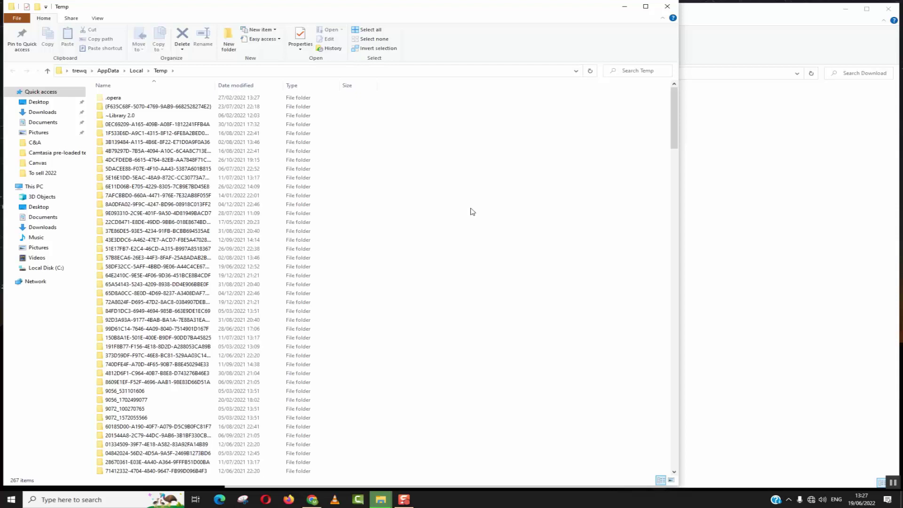
left_click(645, 7)
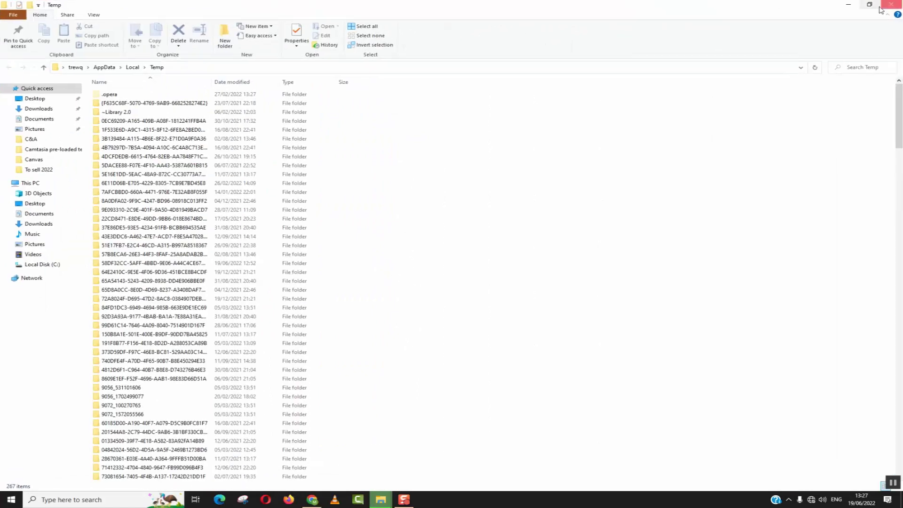
Snap the Temp window to the right half, then select and delete all 267 items.
left_click(867, 13)
key("super+Right")
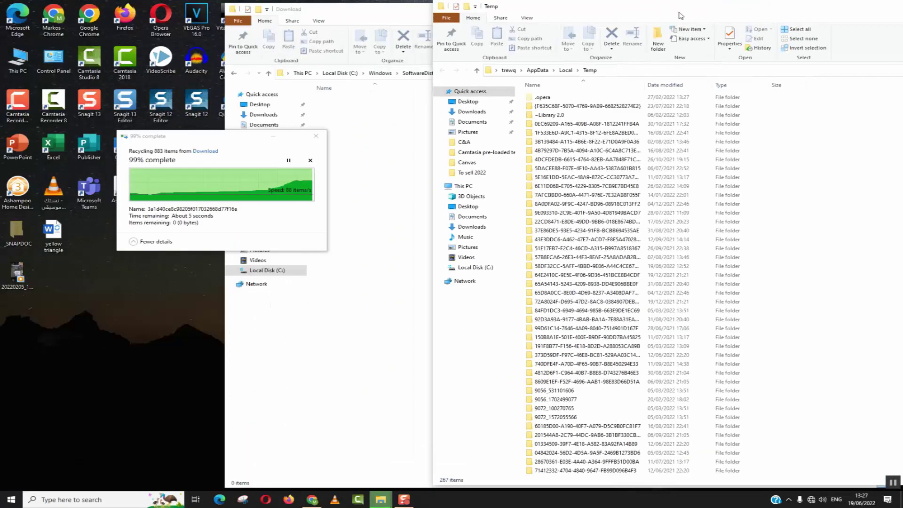
left_click(538, 190)
key("ctrl+a")
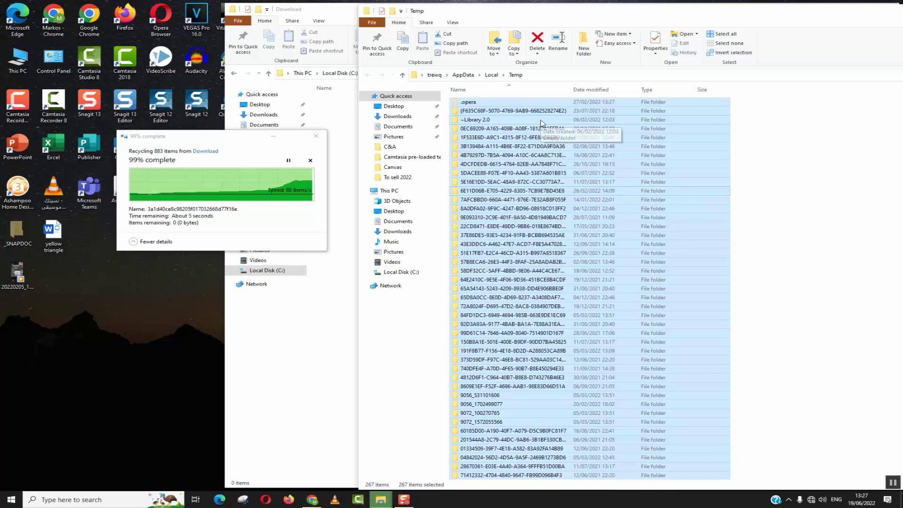
mouse_move(541, 123)
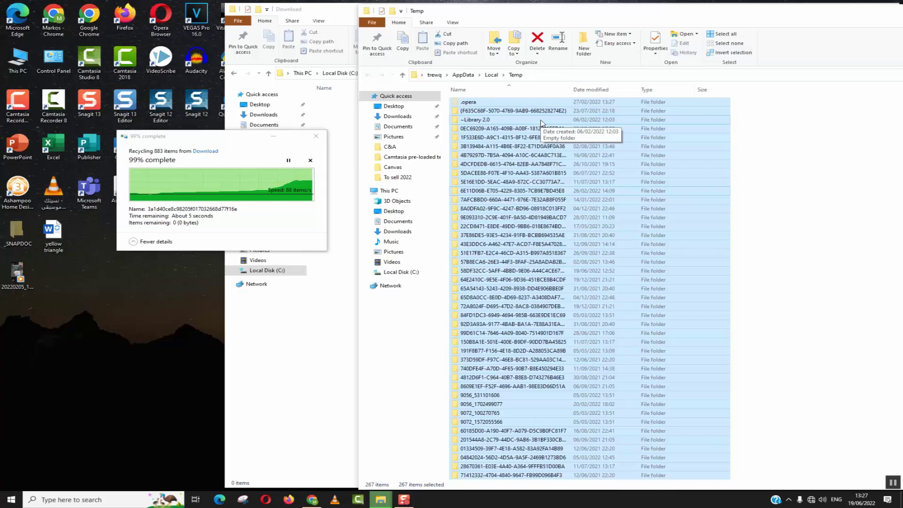
mouse_move(844, 14)
left_mouse_down()
mouse_move(765, 30)
mouse_move(747, 47)
left_mouse_up()
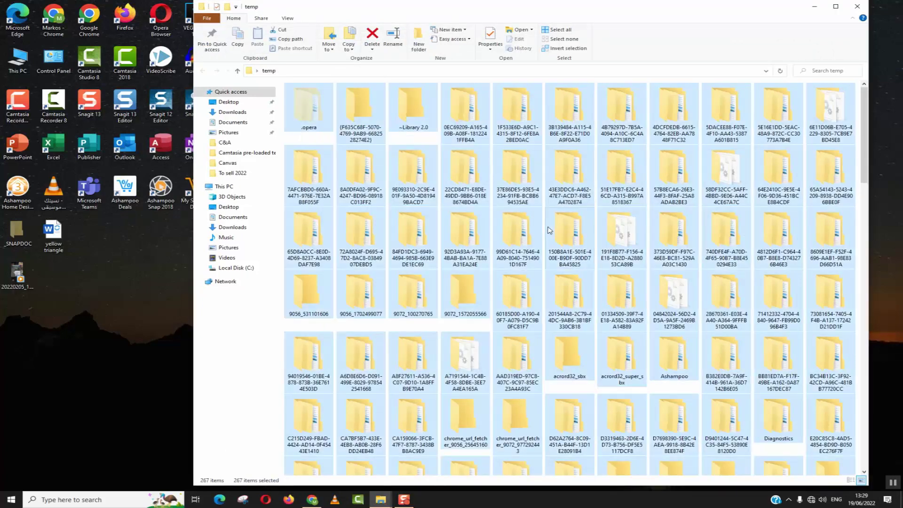
key("Delete")
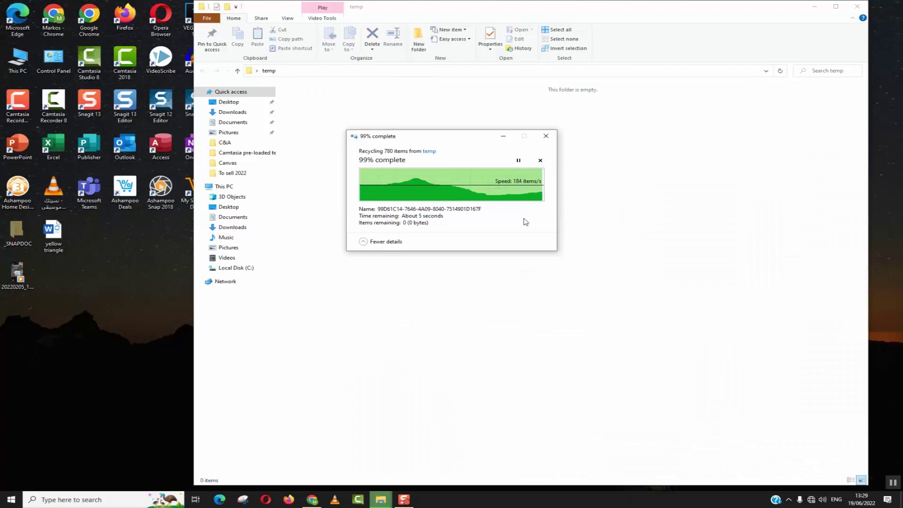
Open the Windows Temp folder by running 'temp' from the Run dialog.
key("super+r")
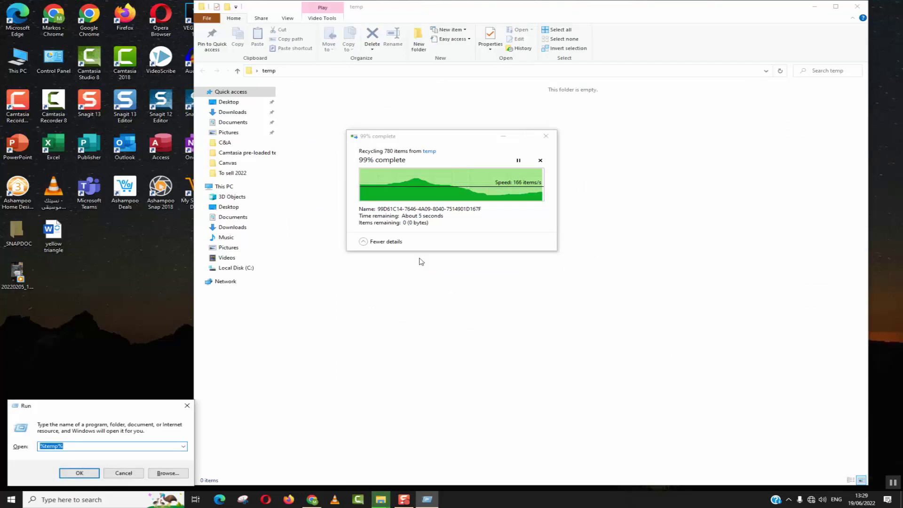
left_click_drag(93, 406, 258, 117)
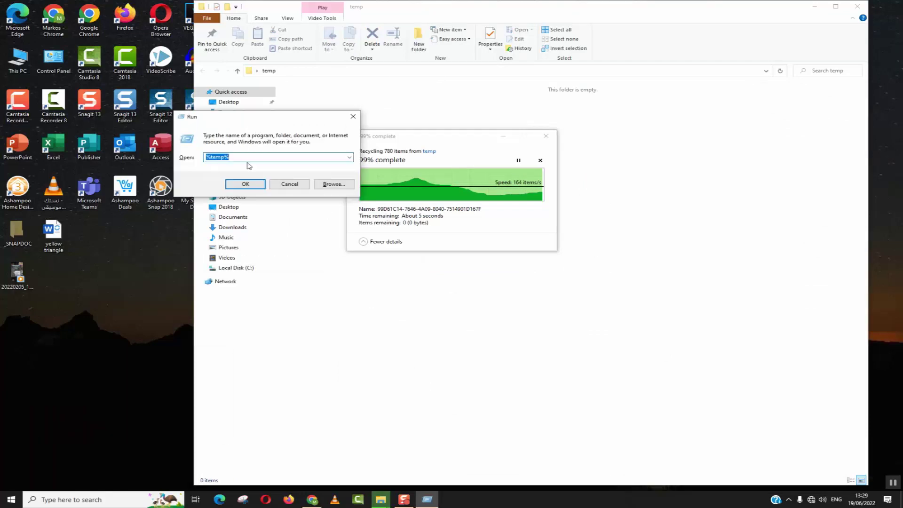
type("temp")
left_click(239, 188)
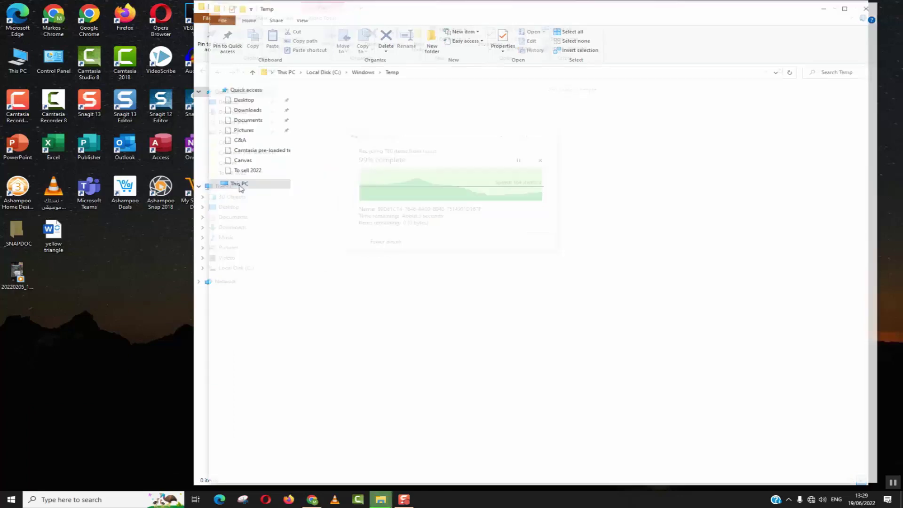
Select all 129 items in the Windows Temp folder and delete them.
scroll(329, 188, "down", 2)
scroll(352, 215, "down", 10)
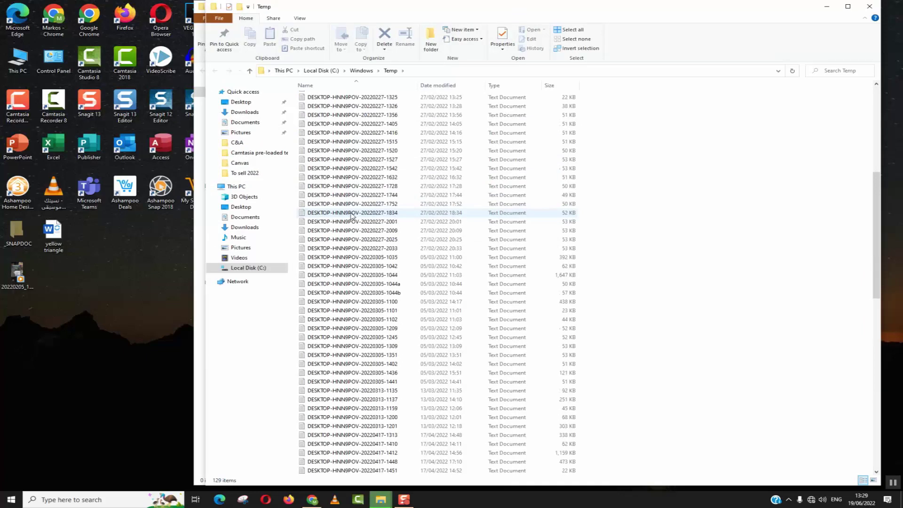
scroll(352, 215, "down", 8)
scroll(351, 216, "down", 8)
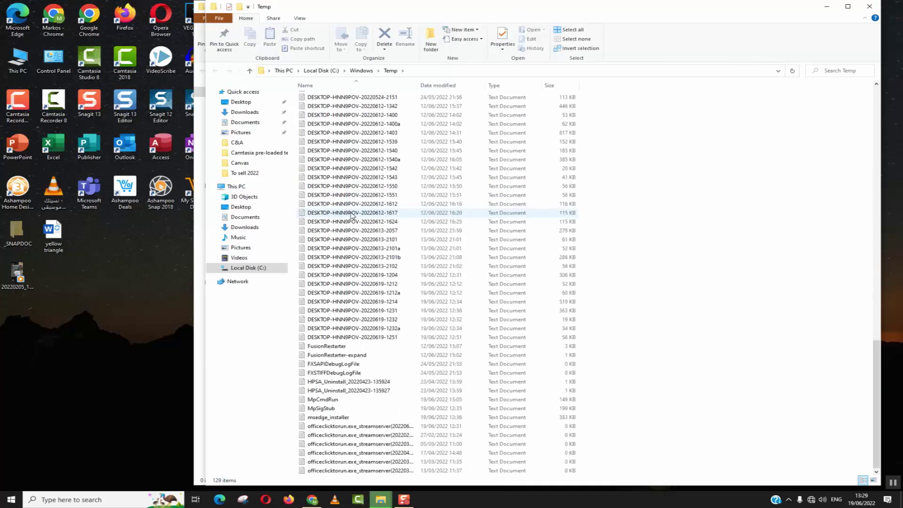
left_click_drag(418, 85, 511, 85)
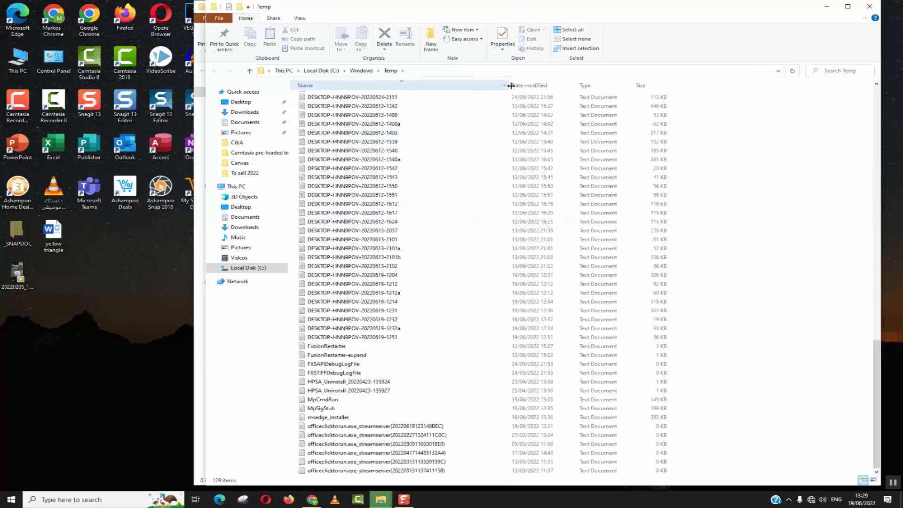
left_click_drag(876, 399, 855, 82)
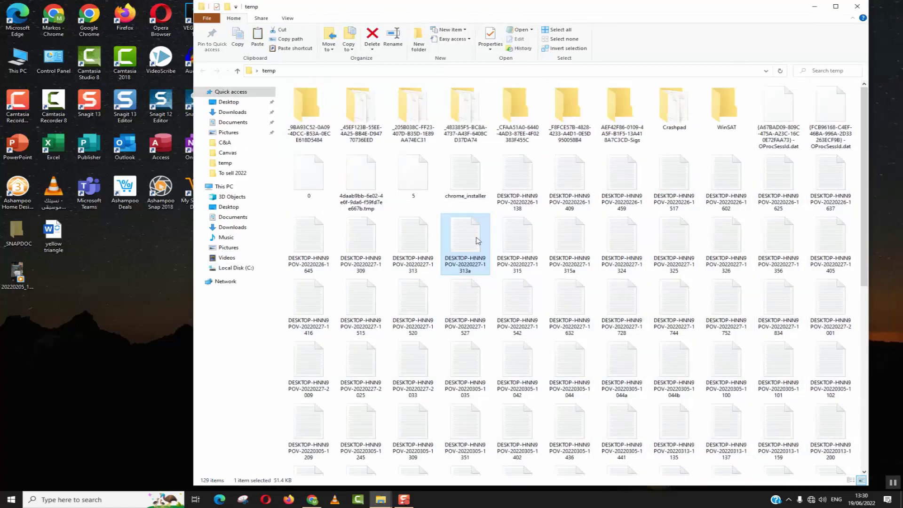
left_click(478, 241, "ctrl")
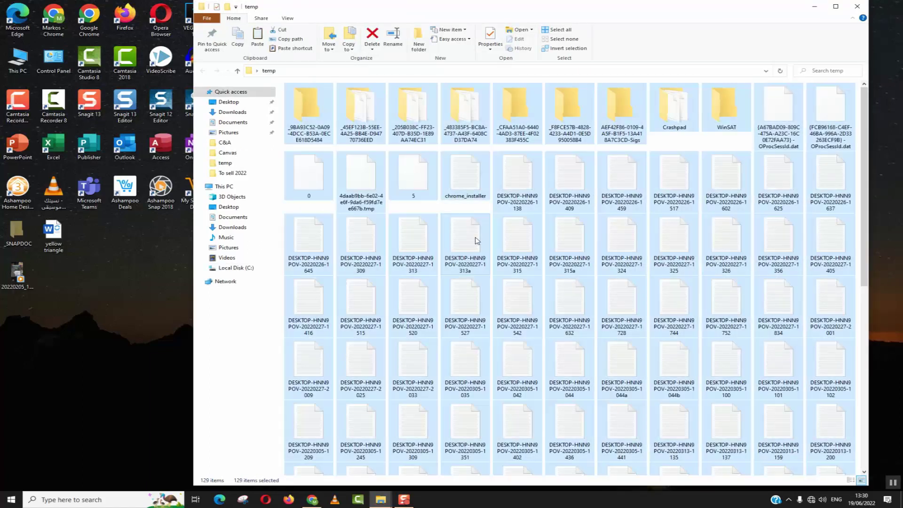
key("Delete")
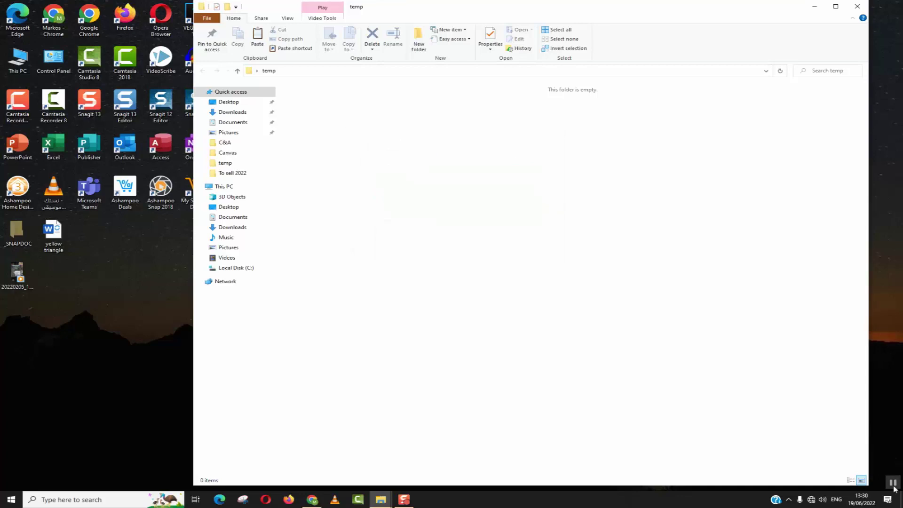
Open the Prefetch folder via the Run dialog, granting administrator permission.
key("super+d")
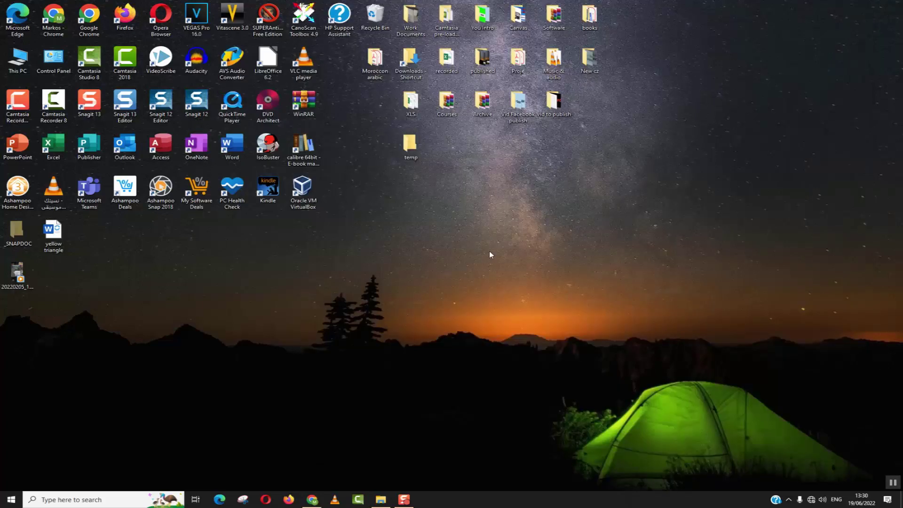
key("super+r")
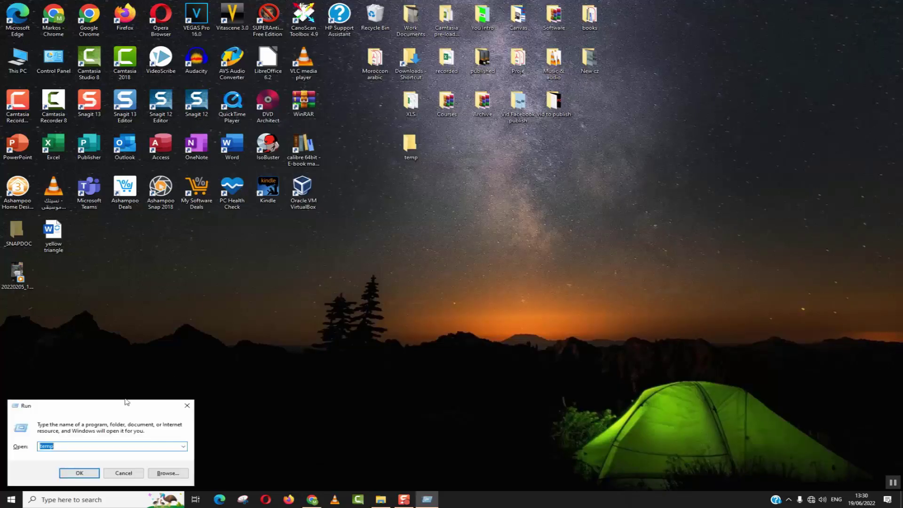
left_click_drag(113, 405, 396, 163)
type("prefetch")
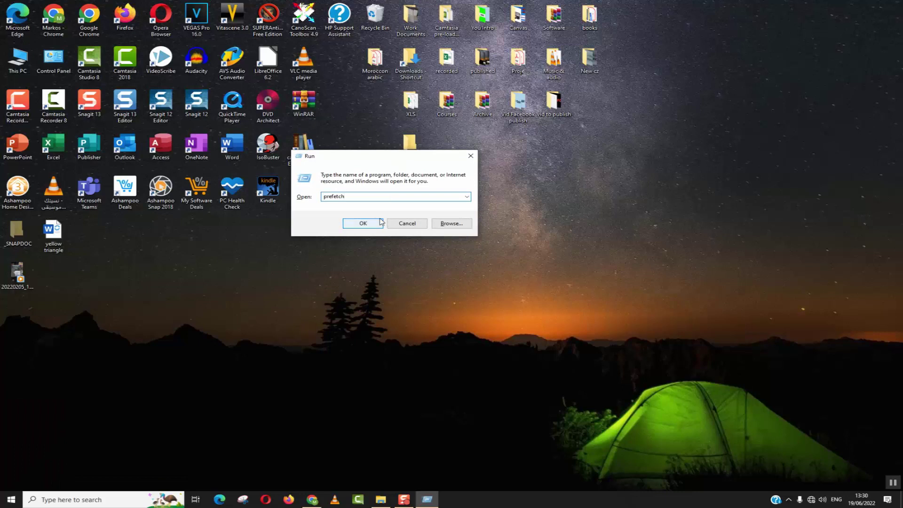
left_click(366, 226)
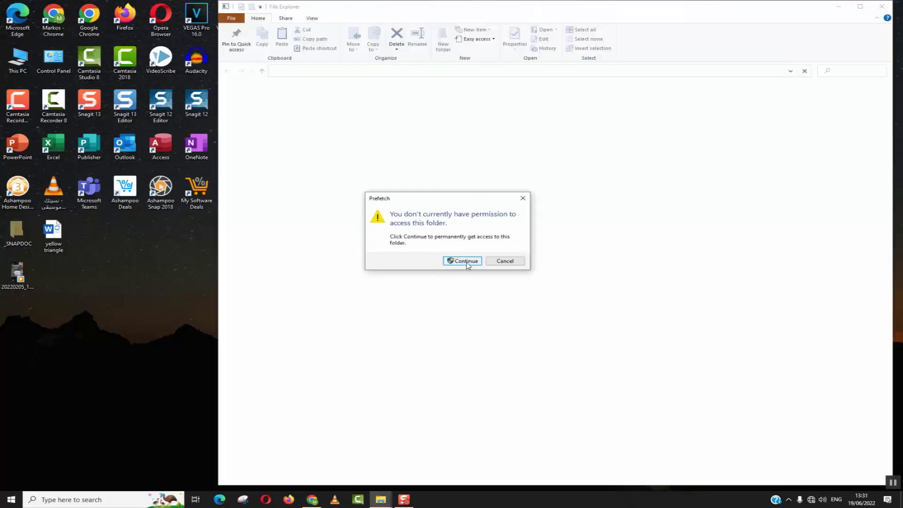
left_click(465, 261)
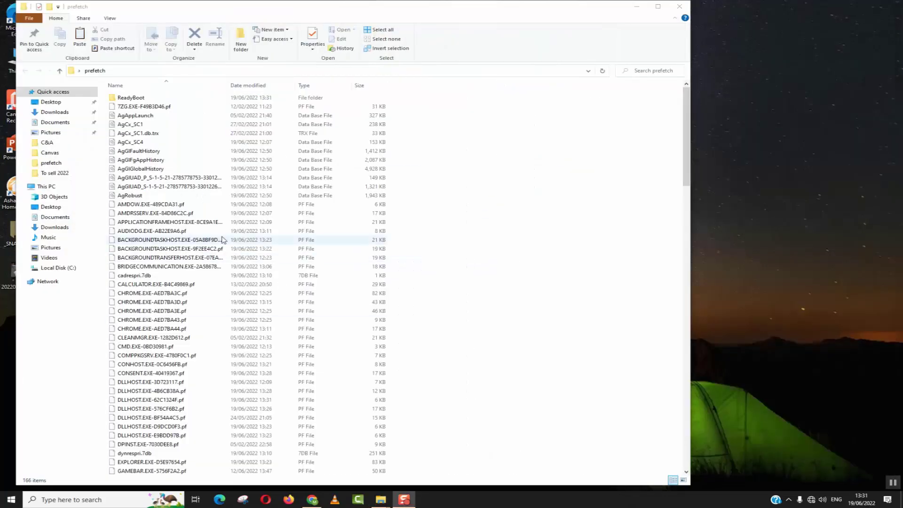
Delete all 172 Prefetch items and close the emptied folder window.
left_click(223, 240)
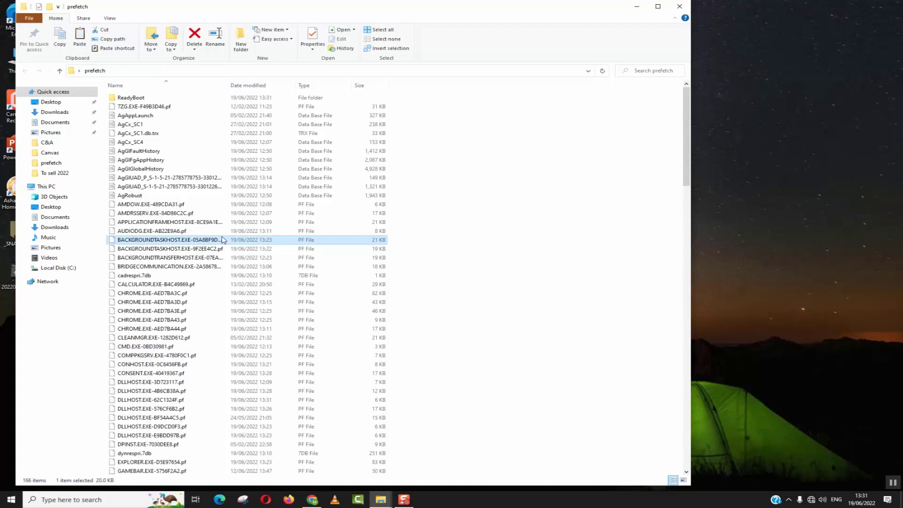
key("ctrl+a")
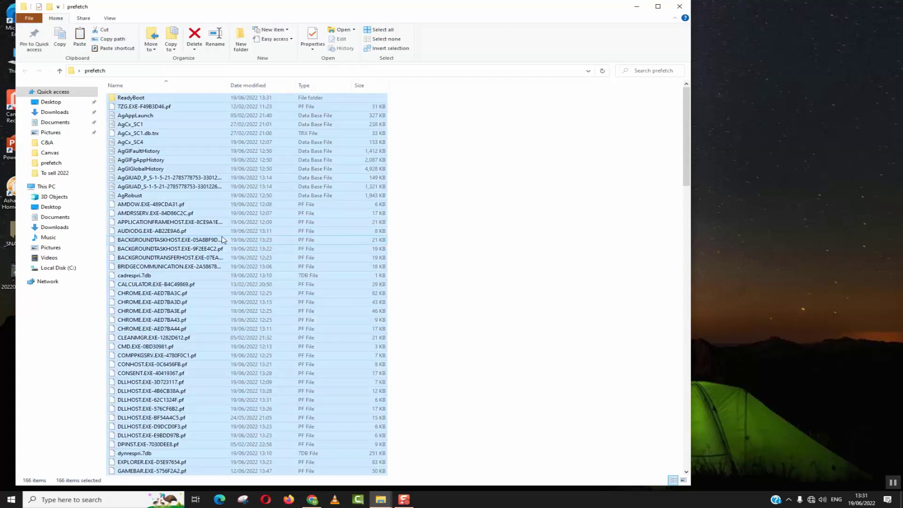
key("Delete")
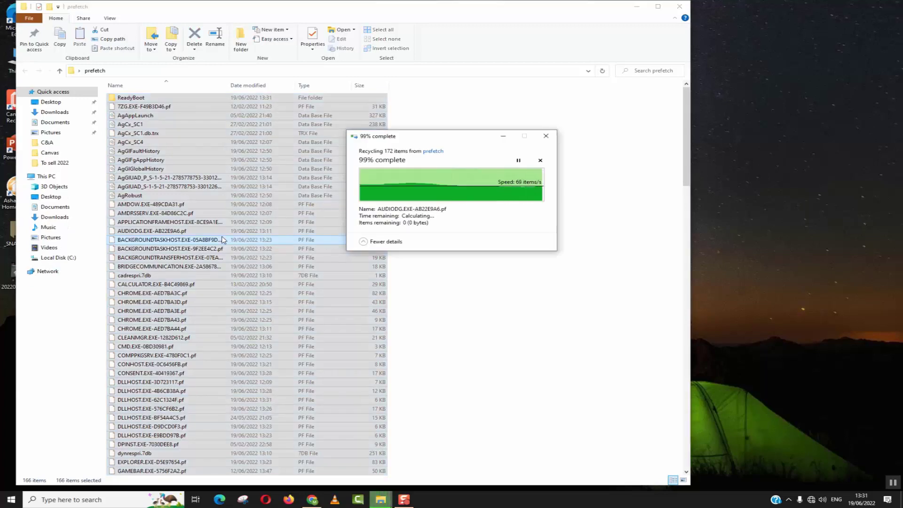
left_click(679, 6)
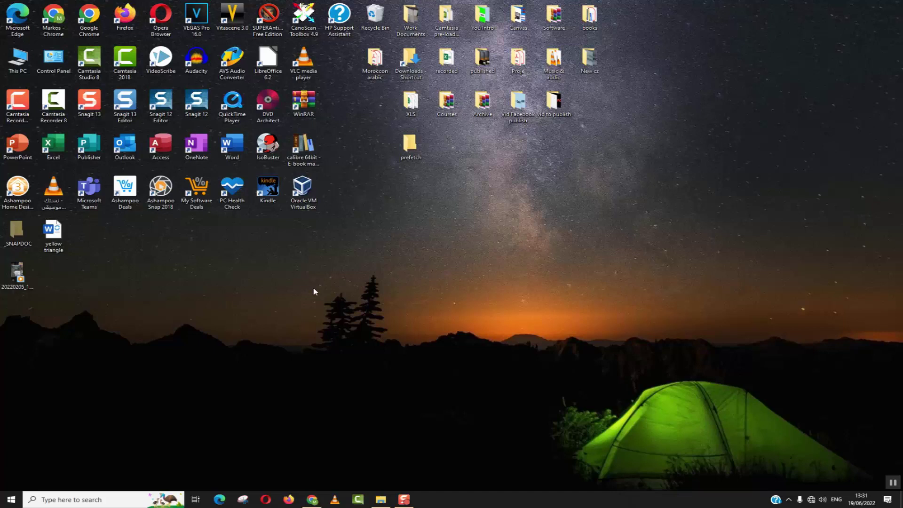
Run wsreset from the Run dialog to reset the Microsoft Store cache.
key("super+r")
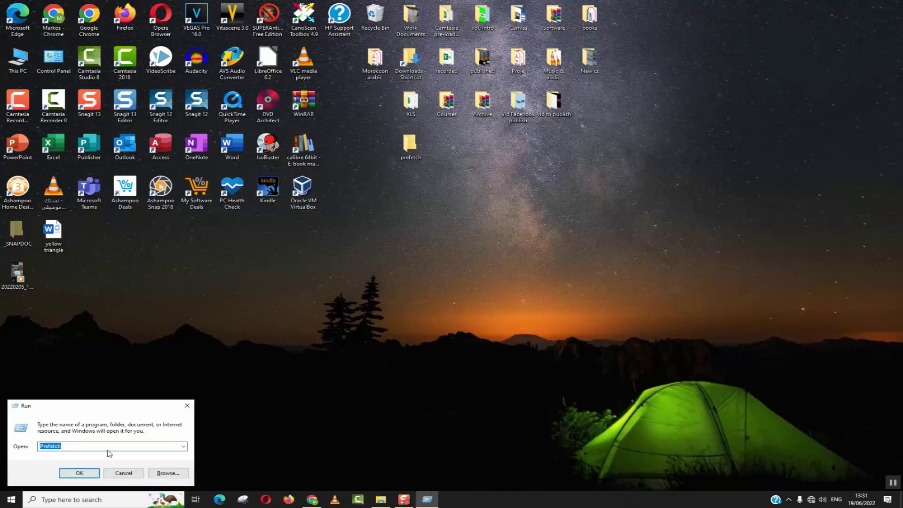
left_click(105, 444)
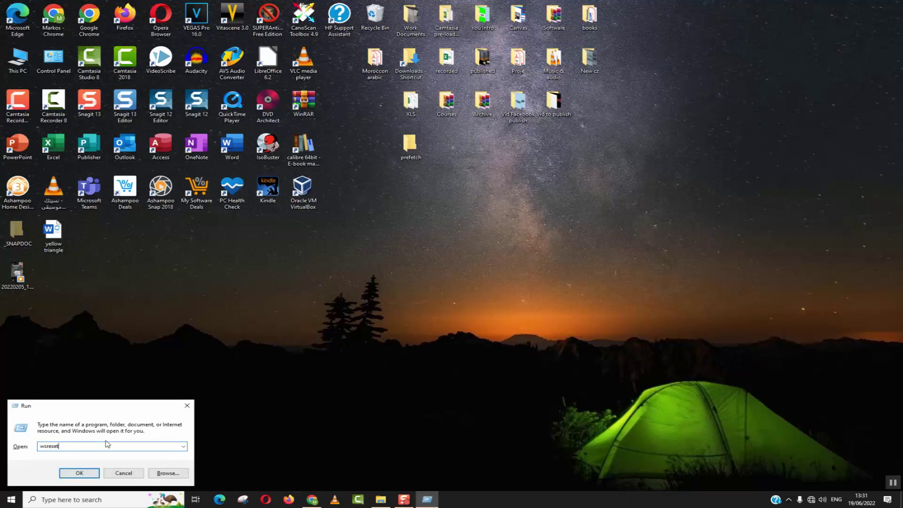
left_click(78, 475)
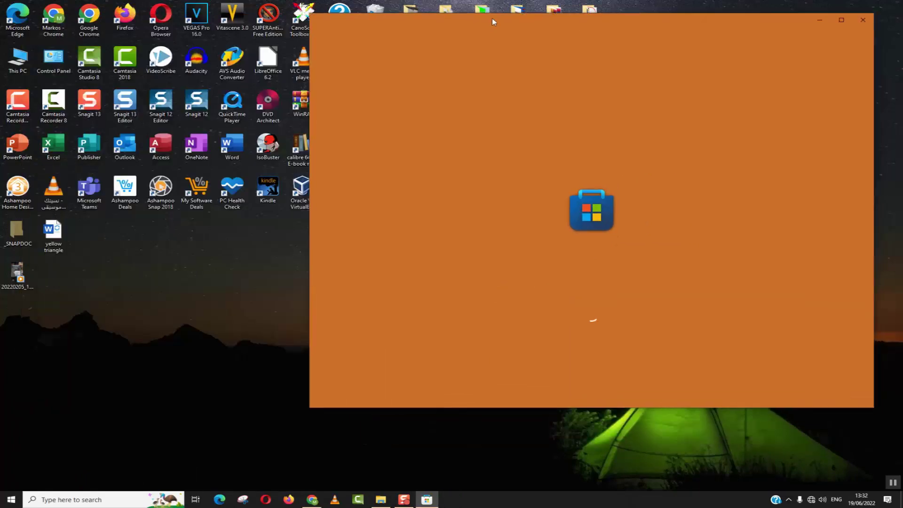
left_click_drag(210, 30, 482, 20)
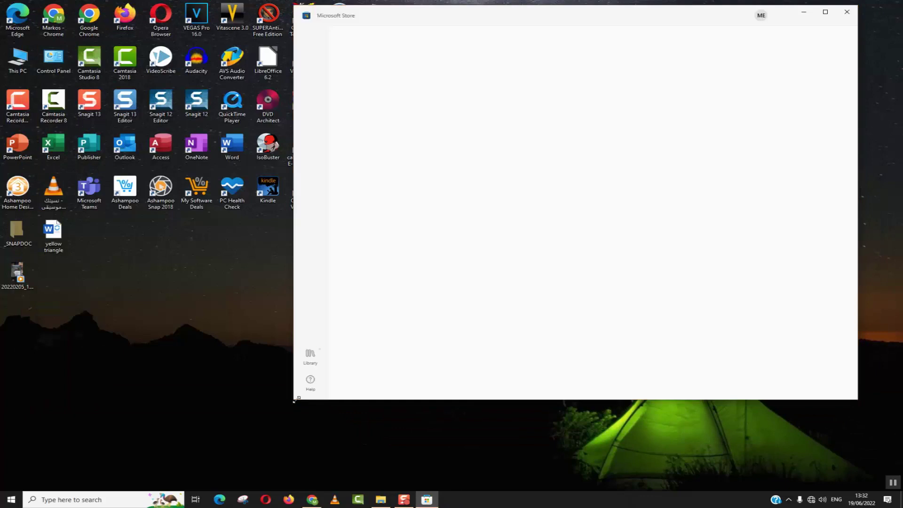
left_click_drag(295, 398, 426, 370)
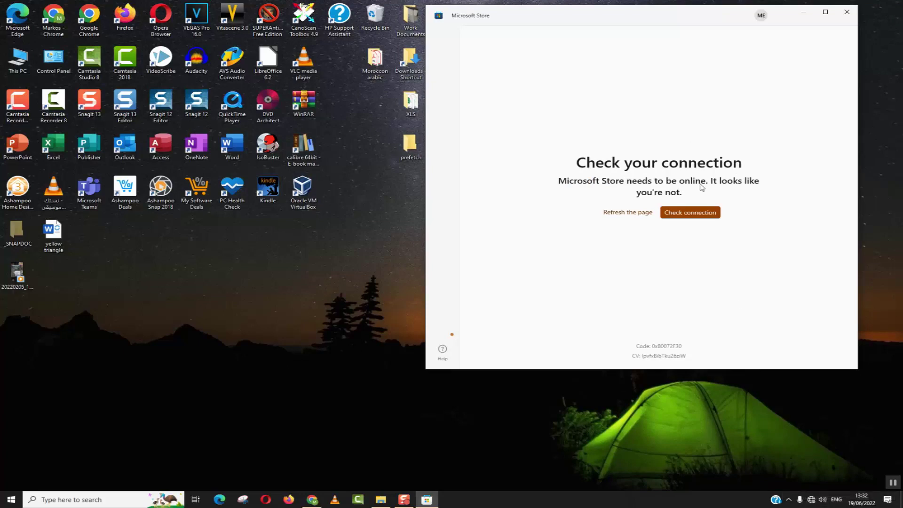
Retry the Store connection check, then close the Microsoft Store window.
left_click(690, 212)
left_click(849, 16)
left_click(847, 15)
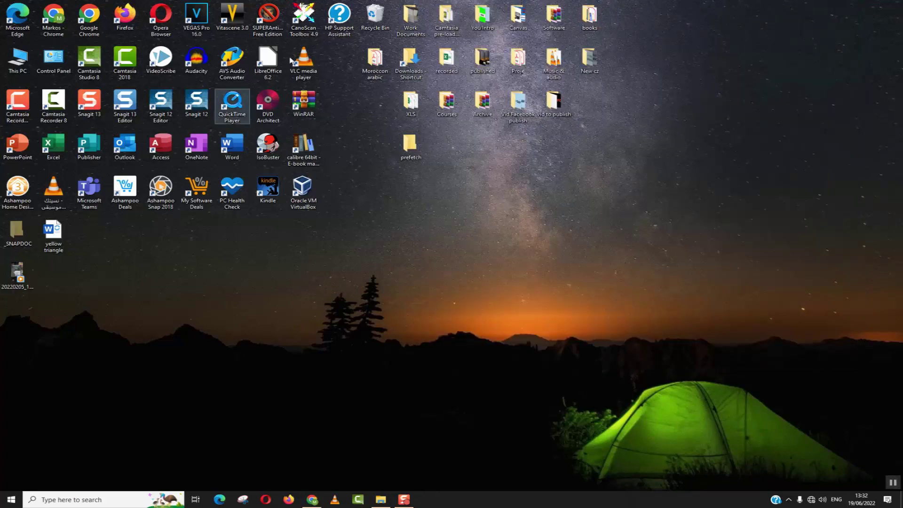
Empty the Recycle Bin from its desktop menu, confirming permanent deletion.
right_click(384, 14)
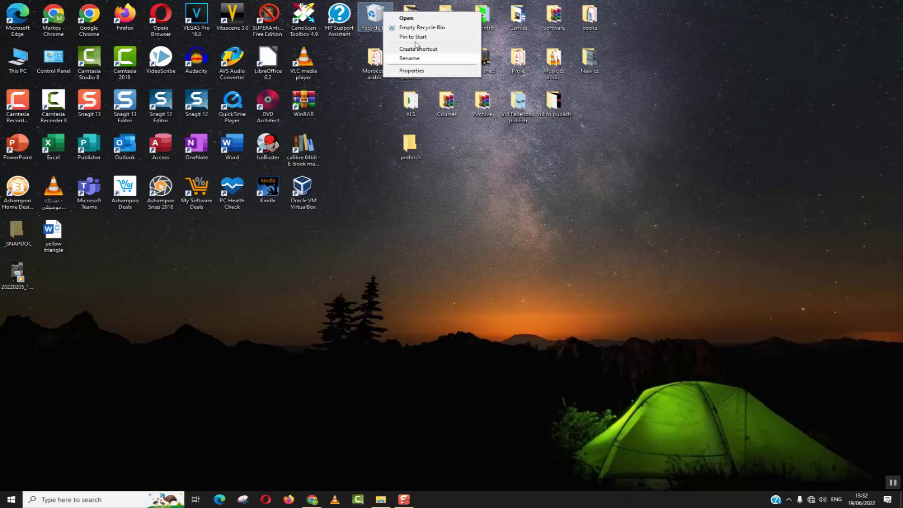
left_click(420, 28)
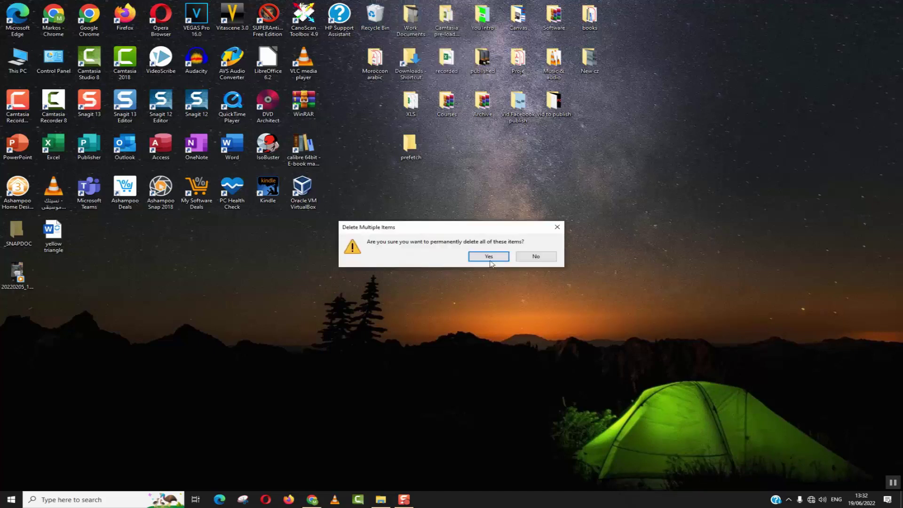
left_click(489, 260)
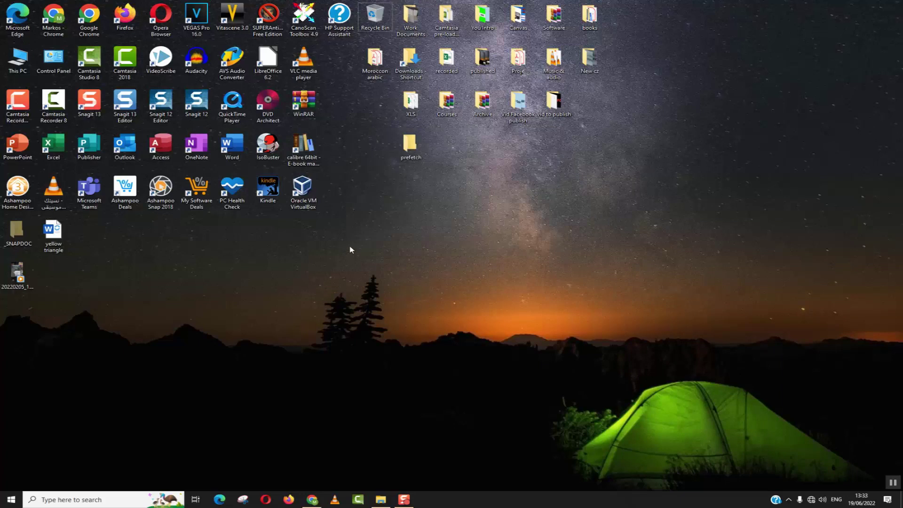
Open the Local Disk (C:) Properties from This PC in a new Explorer window.
key("super+e")
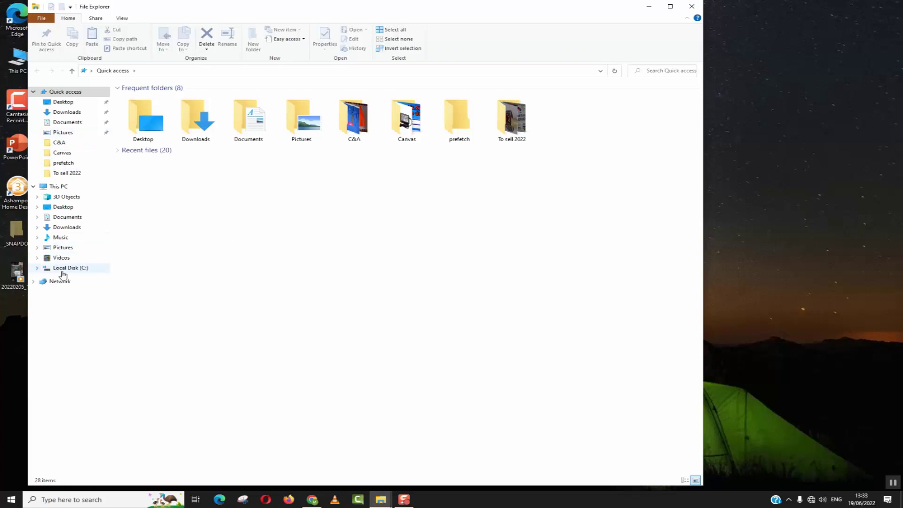
left_click(59, 186)
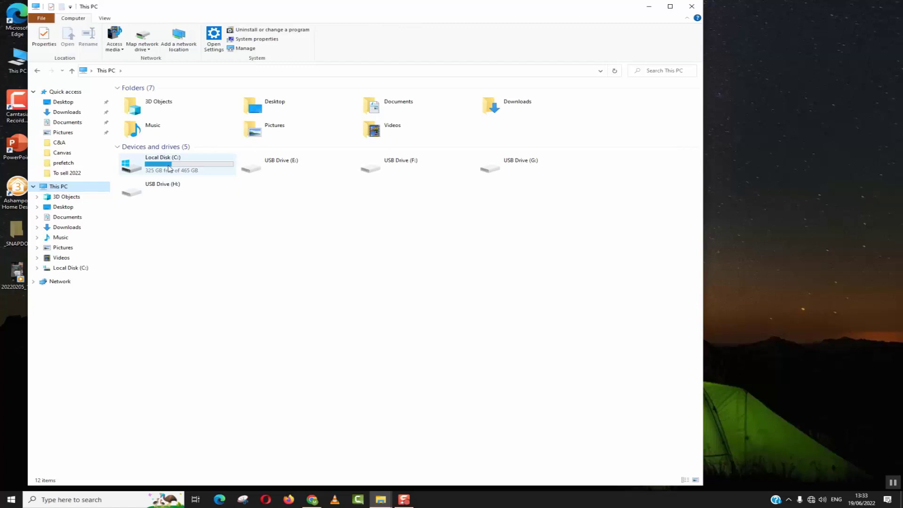
right_click(169, 168)
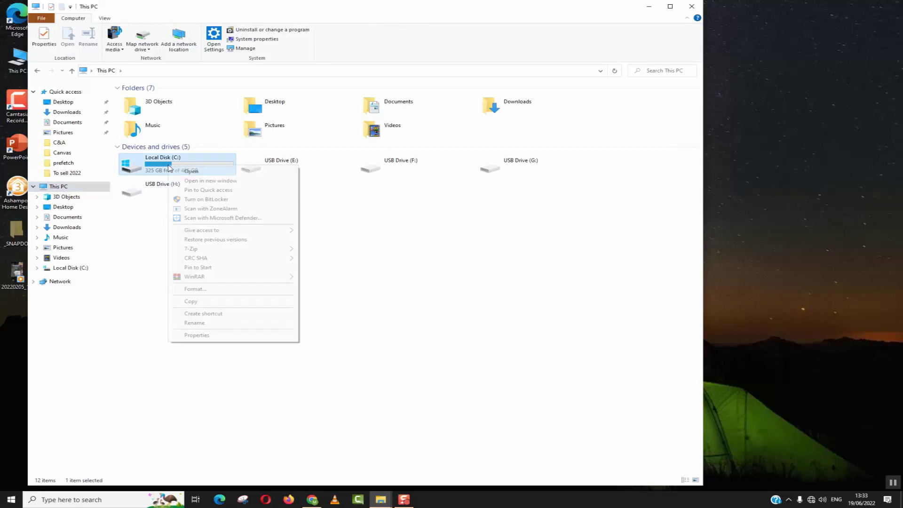
left_click(201, 335)
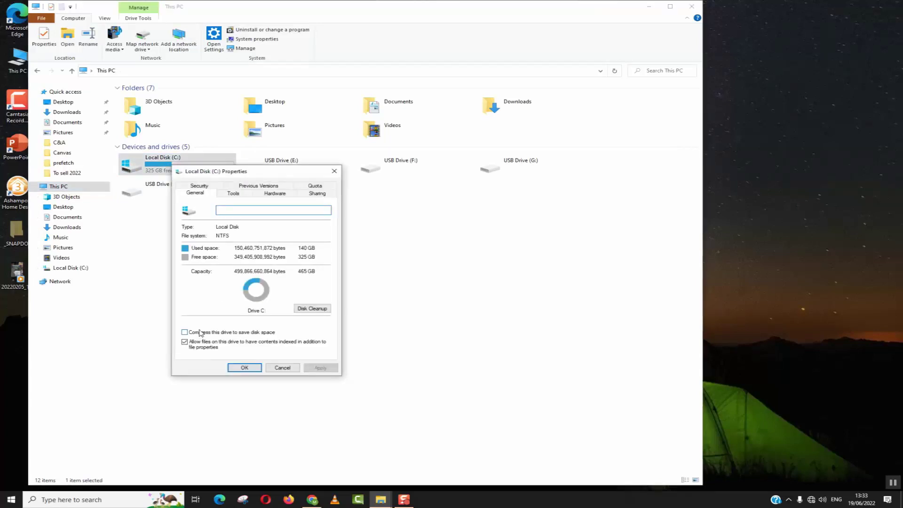
Run Disk Cleanup on drive C and review the files-to-delete list, up to 230 MB.
left_click(310, 309)
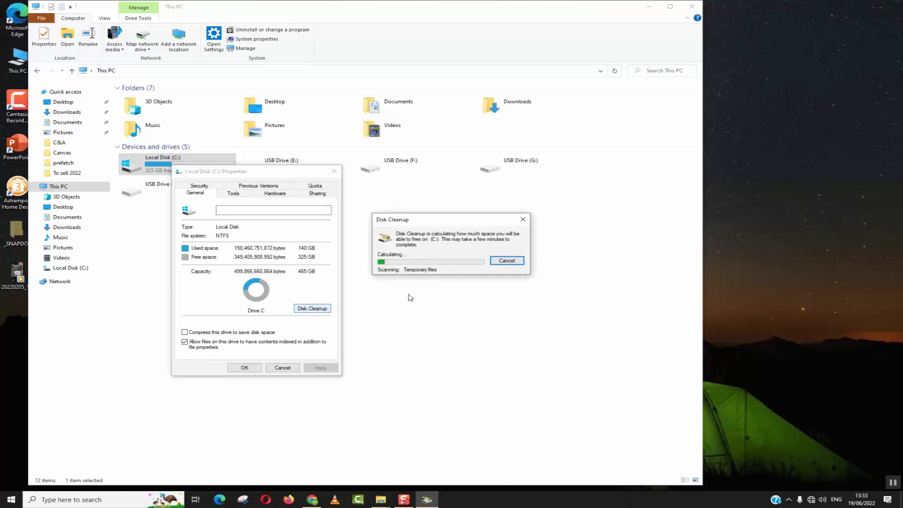
scroll(172, 155, "down", 1)
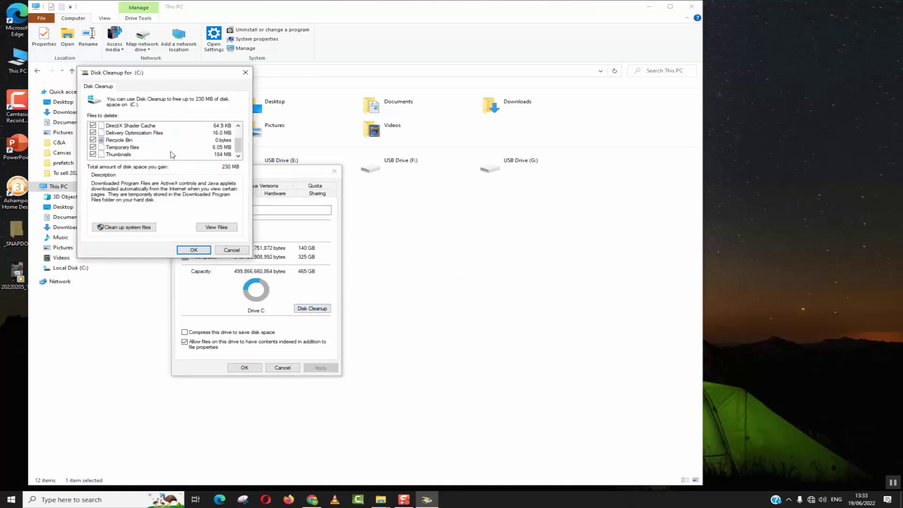
scroll(172, 155, "up", 1)
scroll(172, 155, "down", 1)
scroll(172, 156, "up", 1)
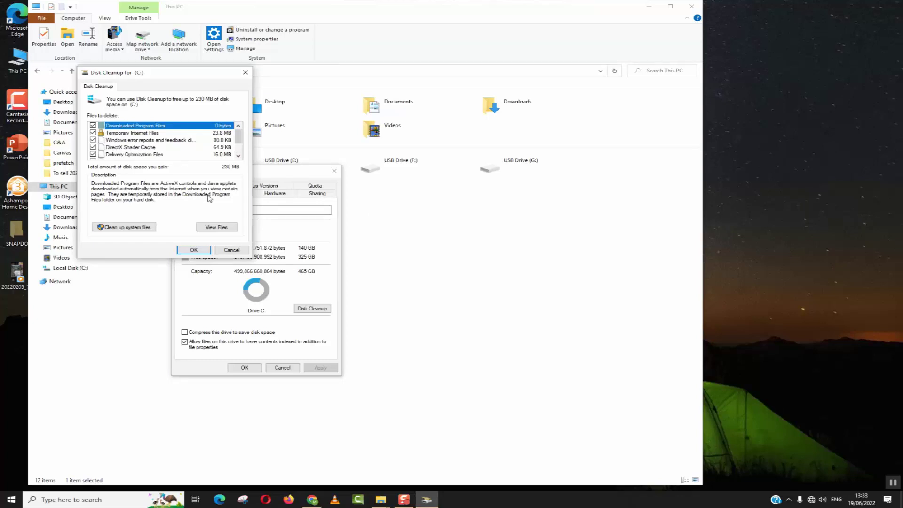
left_click_drag(238, 134, 239, 142)
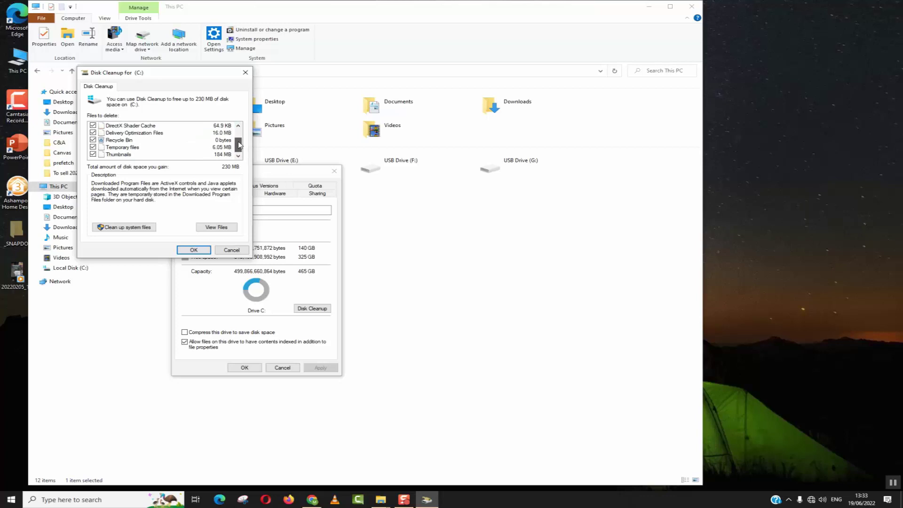
Rescan drive C including system files and review the list, such as Windows Update Cleanup.
left_click(114, 229)
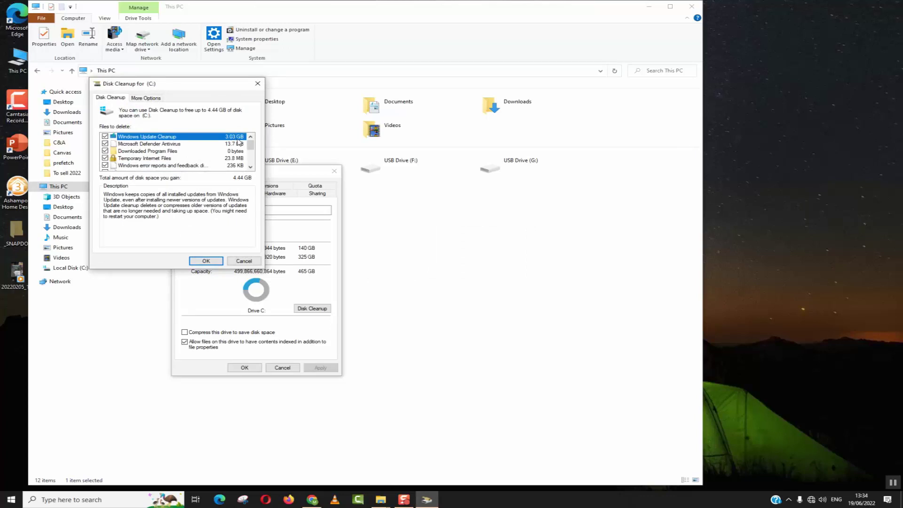
mouse_move(250, 143)
left_mouse_down()
mouse_move(252, 161)
mouse_move(250, 143)
left_mouse_up()
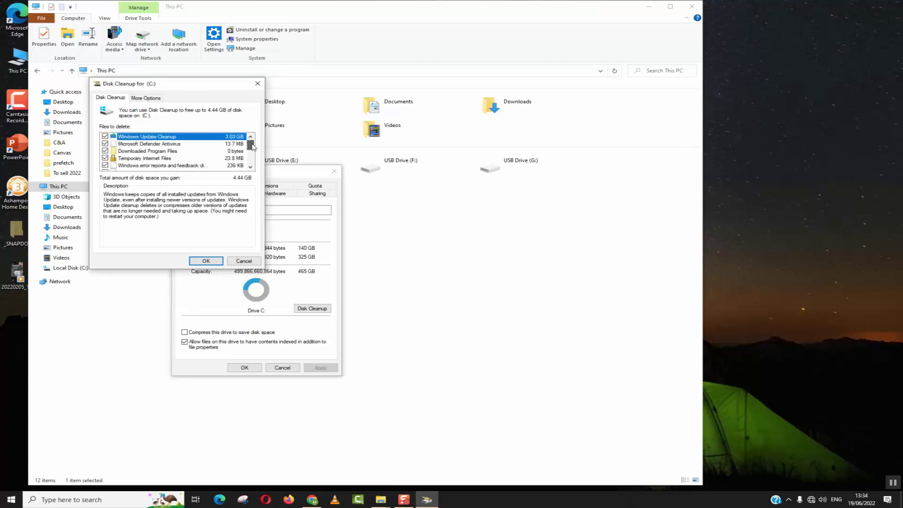
left_click(209, 262)
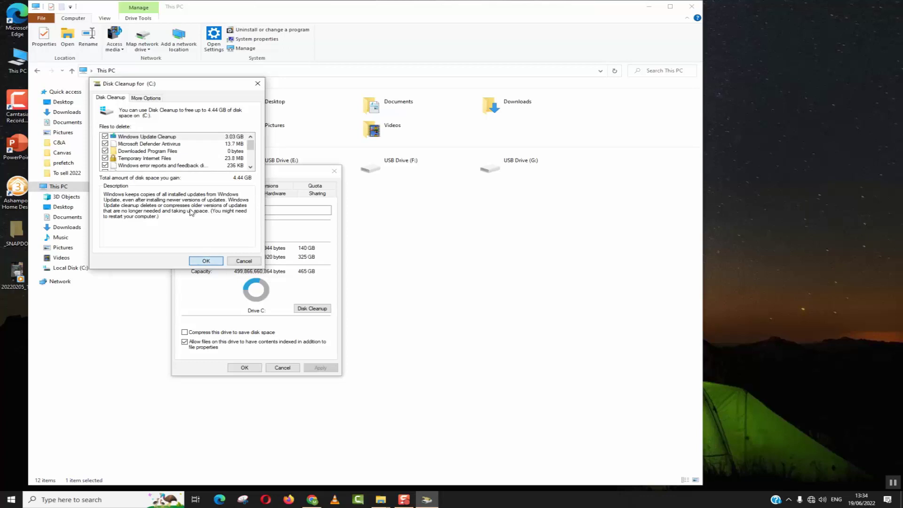
mouse_move(250, 143)
left_mouse_down()
mouse_move(251, 162)
mouse_move(250, 144)
left_mouse_up()
Uncheck Microsoft Defender Antivirus and permanently delete the remaining files, about 4.44 GB.
left_click(105, 143)
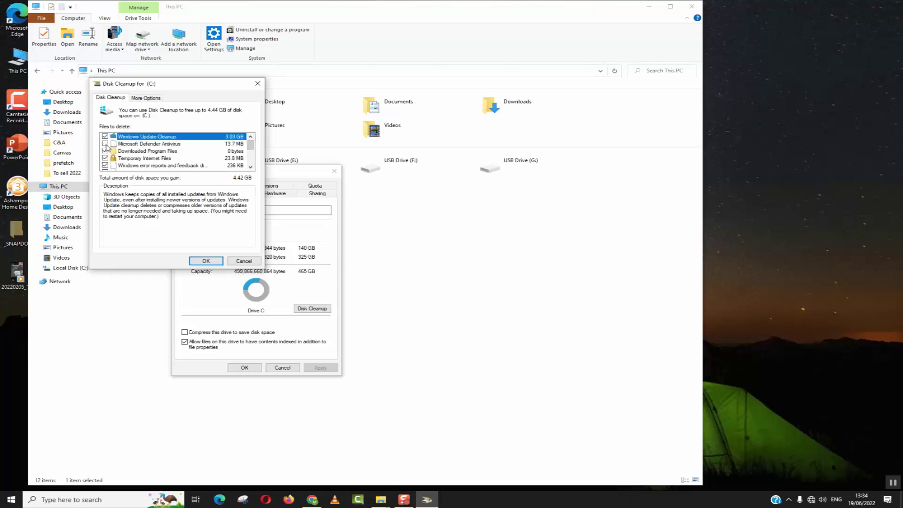
left_click(202, 260)
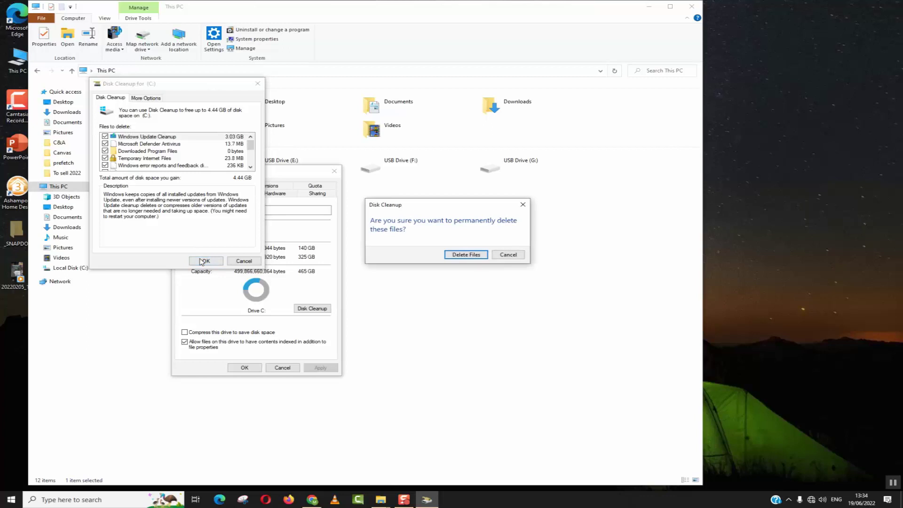
left_click(473, 256)
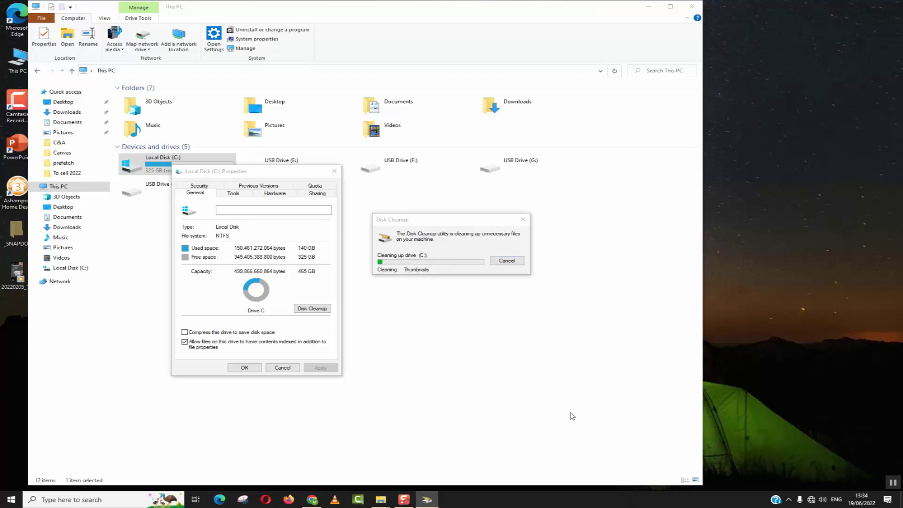
key("super+r")
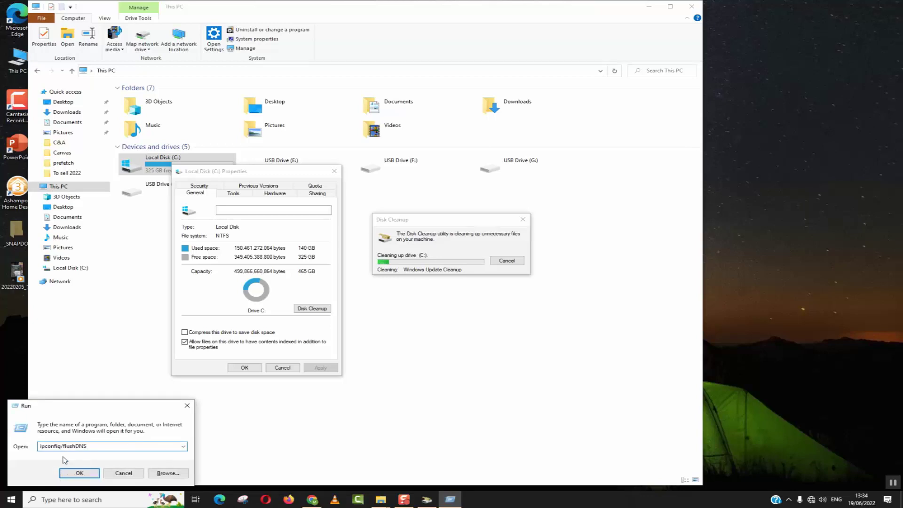
left_click_drag(88, 406, 285, 228)
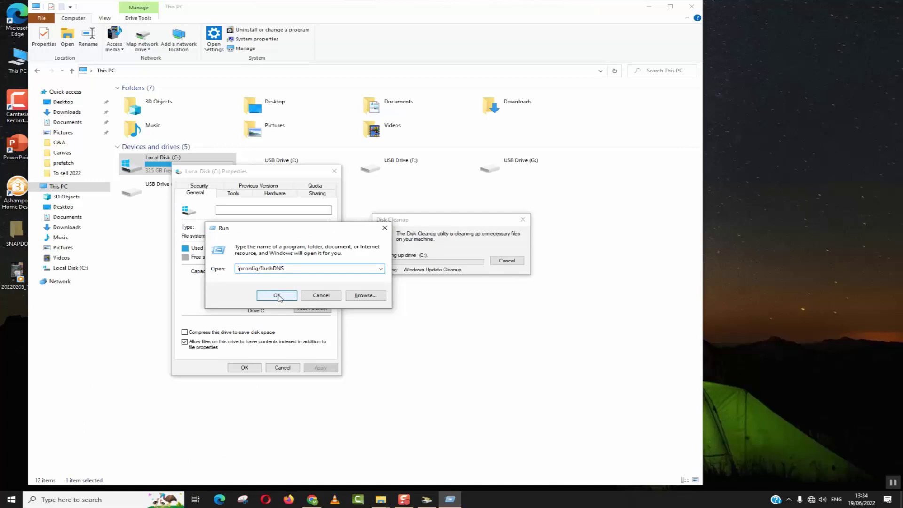
left_click(280, 296)
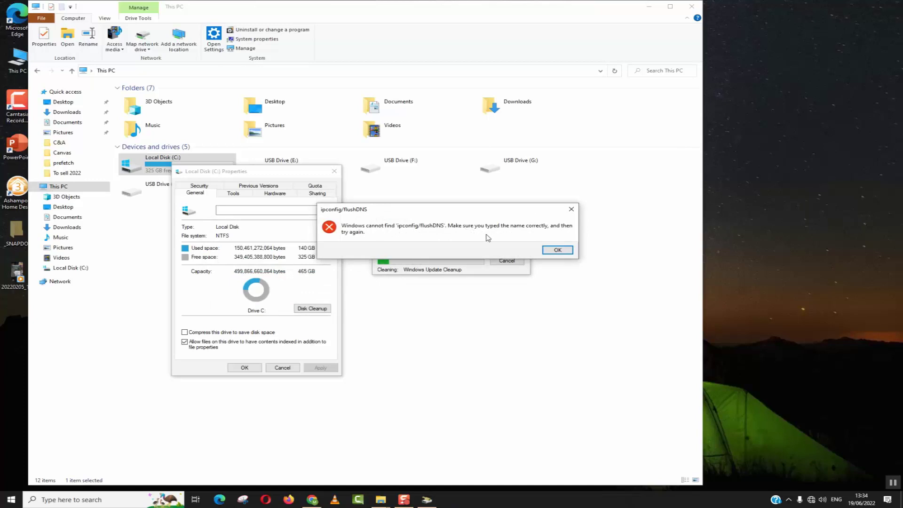
left_click(556, 251)
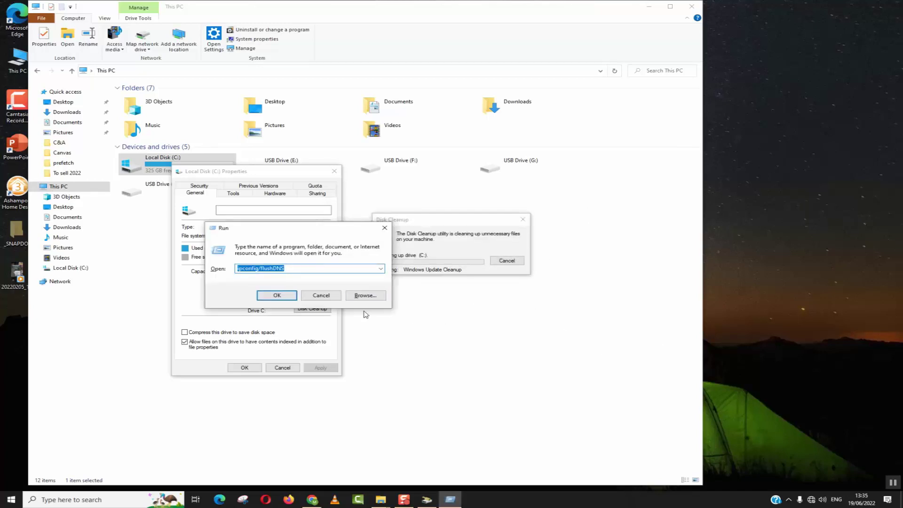
left_click(385, 227)
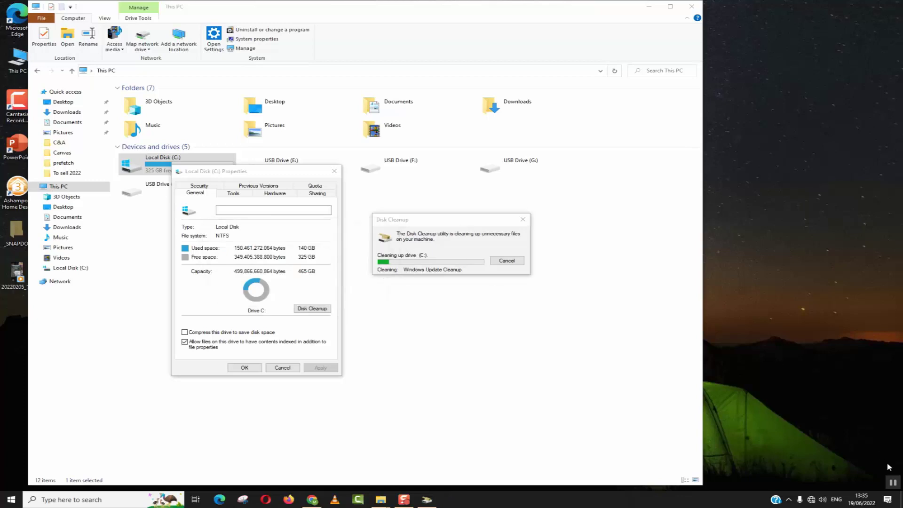
Close drive C Properties and This PC, then verify the Recycle Bin holds nothing to empty.
left_click(334, 171)
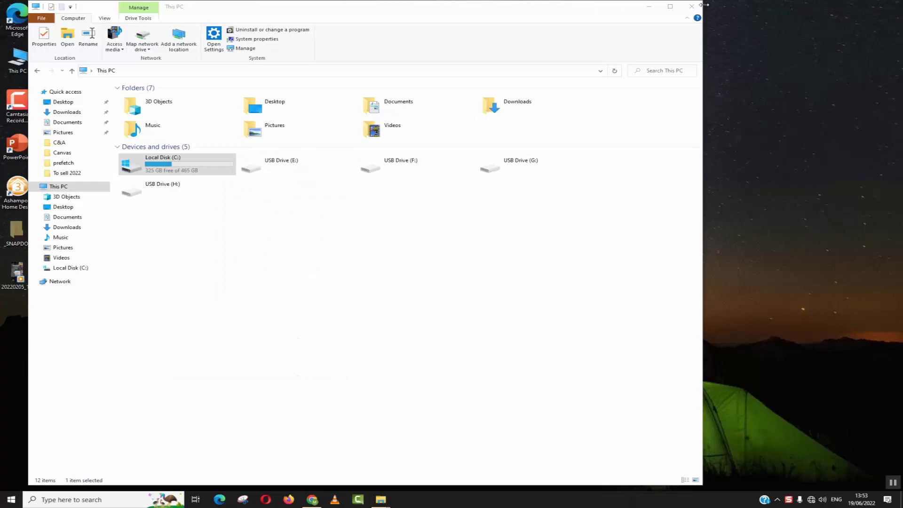
left_click(691, 6)
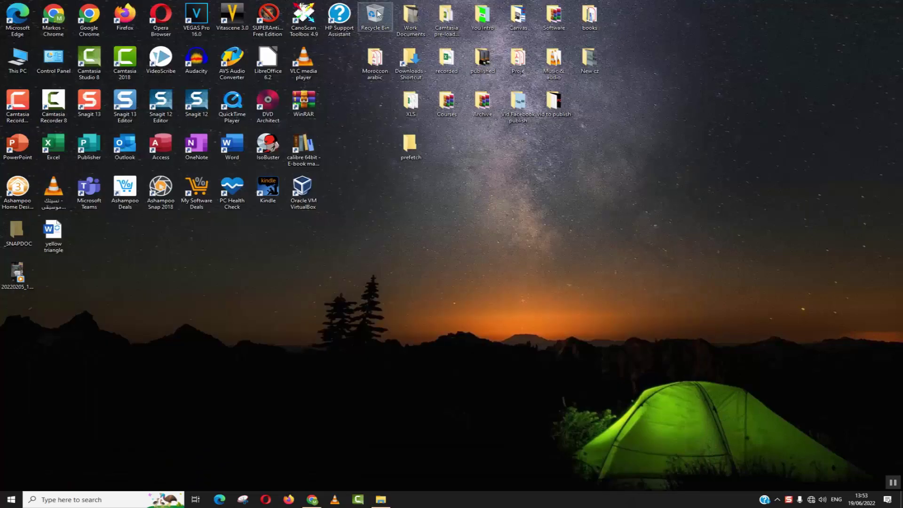
double_click(377, 14)
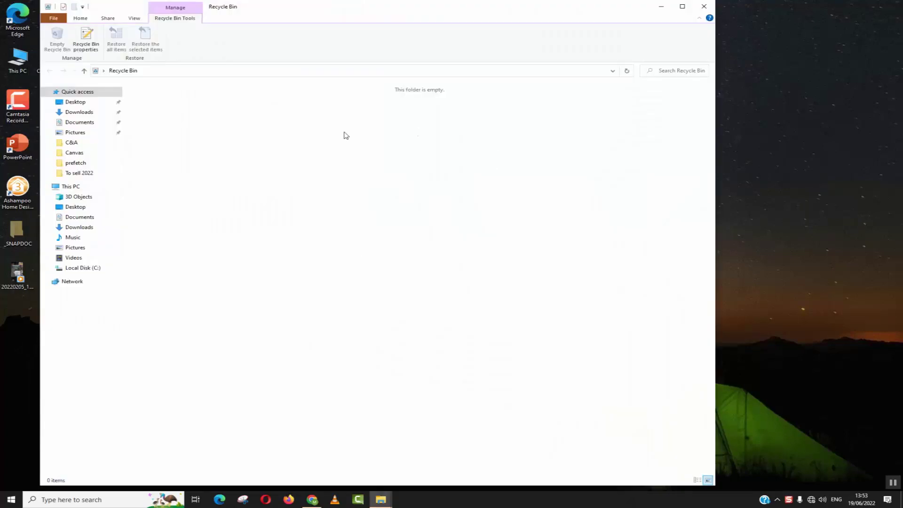
left_click(704, 7)
right_click(369, 9)
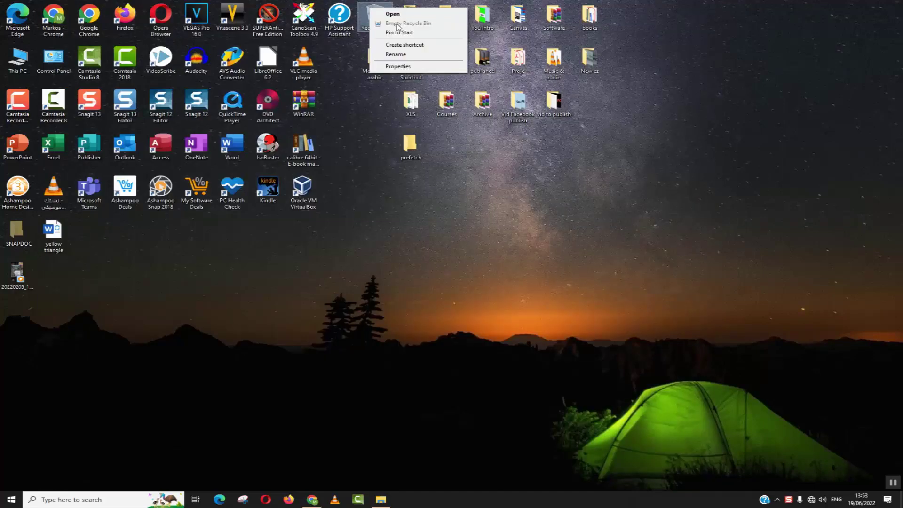
left_click(400, 194)
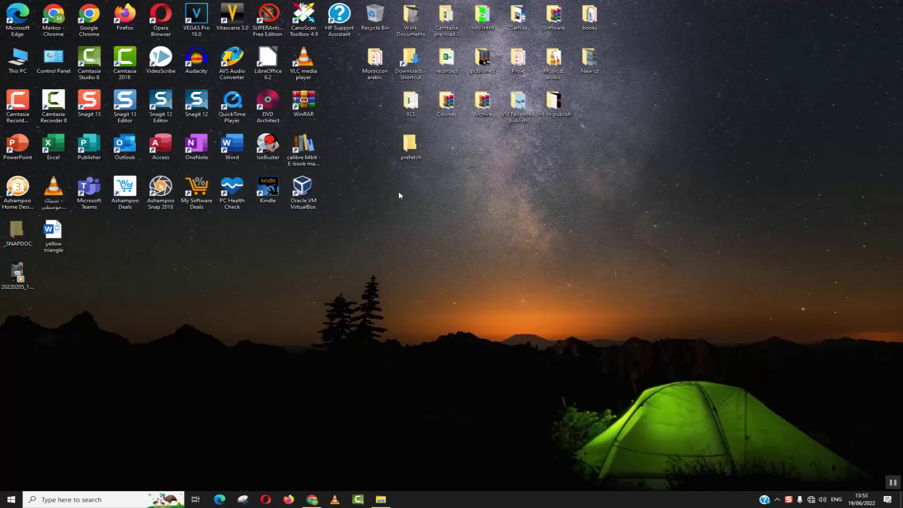